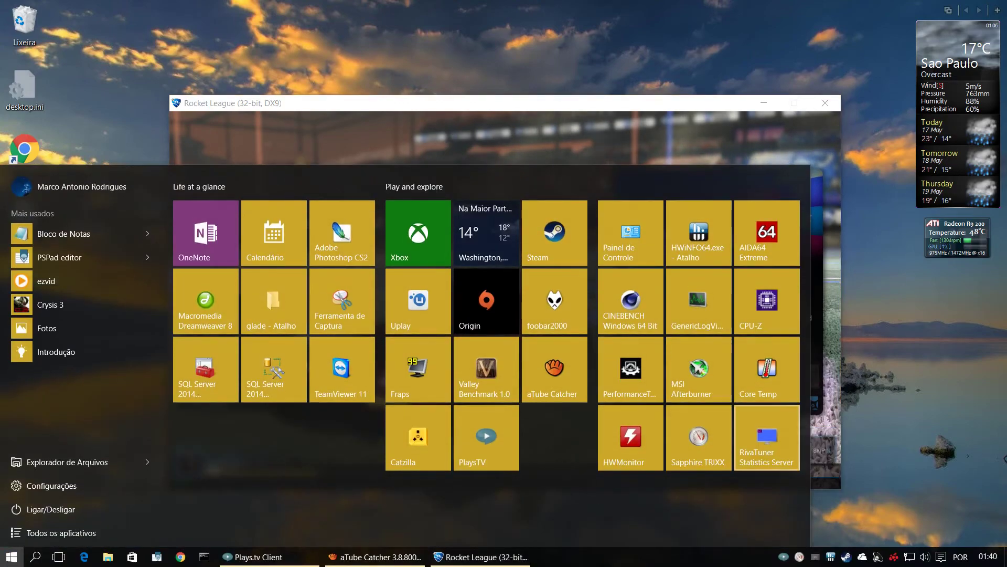
- Launch RivaTuner Statistics Server, then start recording the Rocket League window with Plays.tv
left_click(767, 437)
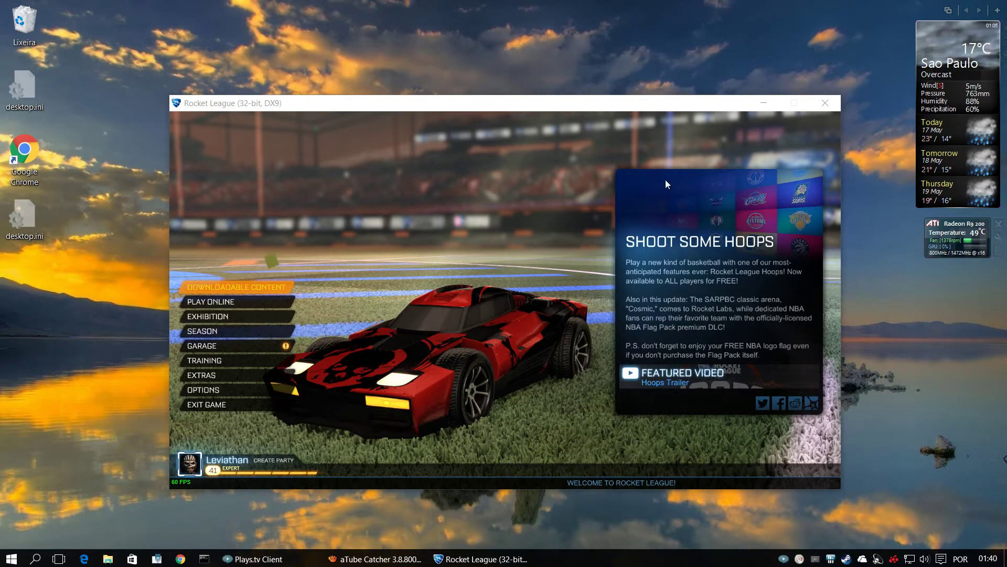
left_click(467, 109)
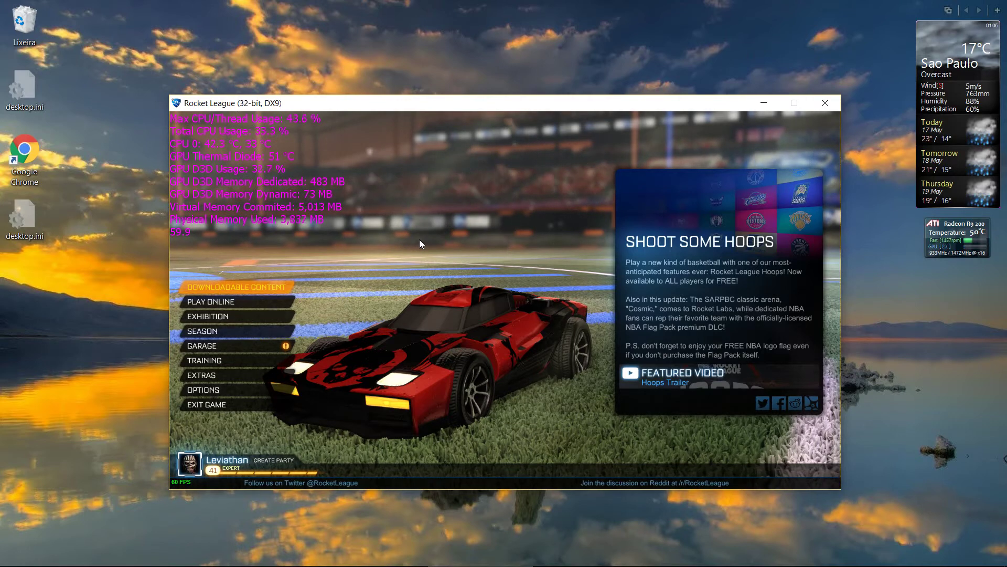
key("ctrl+F2")
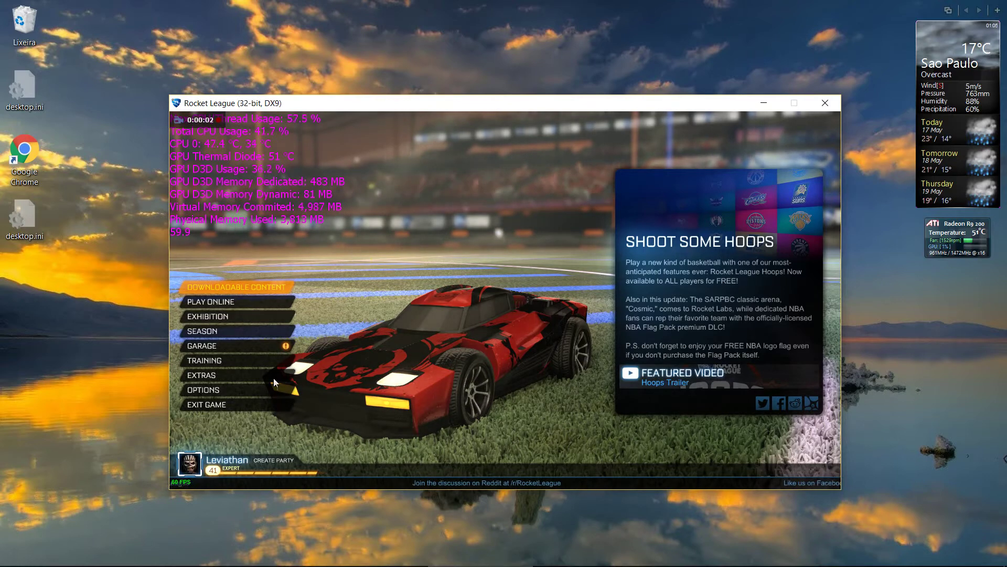
- Start Free Play from Rocket League's training modes and drive the car into the ball to capture gameplay
left_click(209, 362)
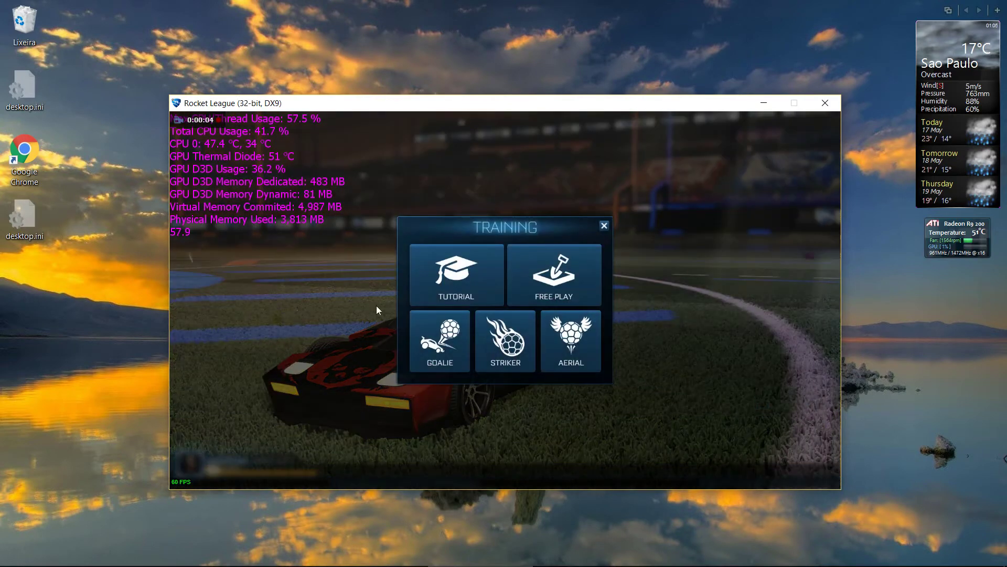
left_click(555, 283)
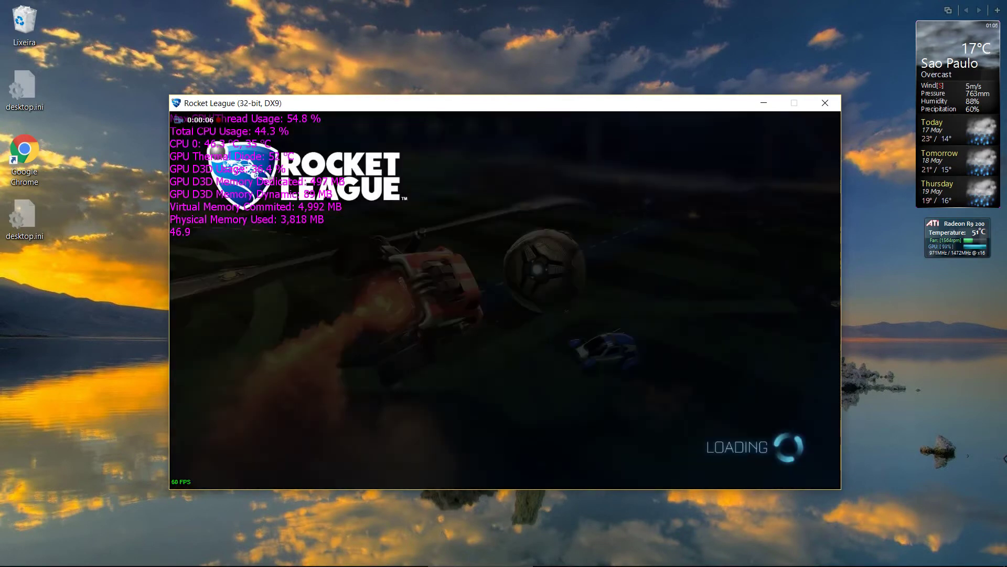
key("shift")
key("w")
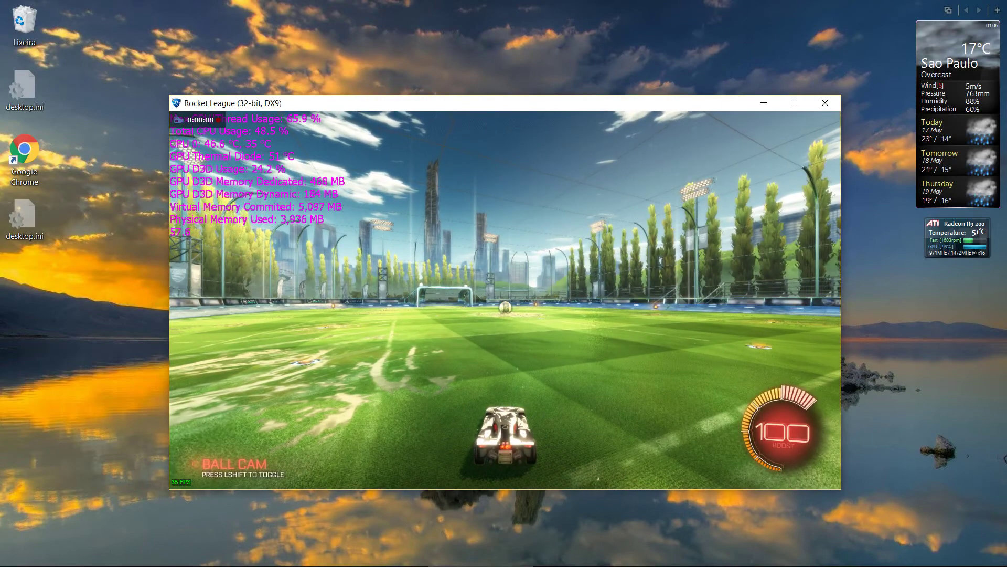
key("w")
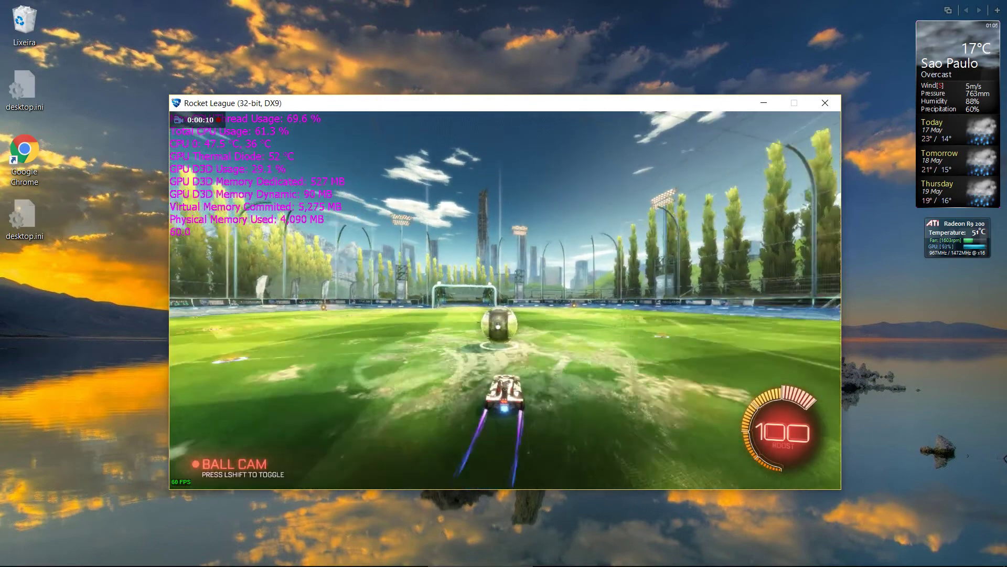
key("d")
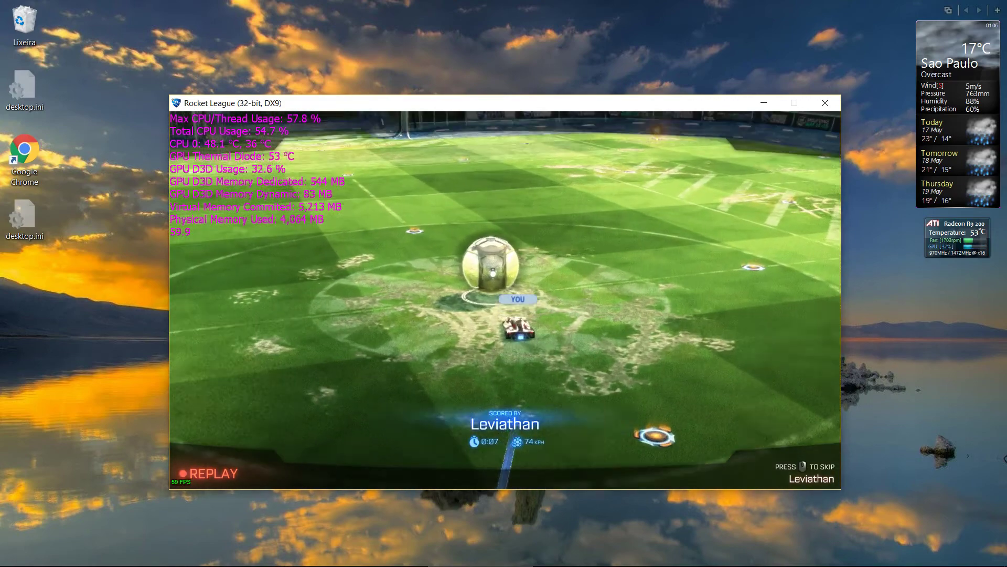
- Leave the training session for the main menu and exit Rocket League
key("Escape")
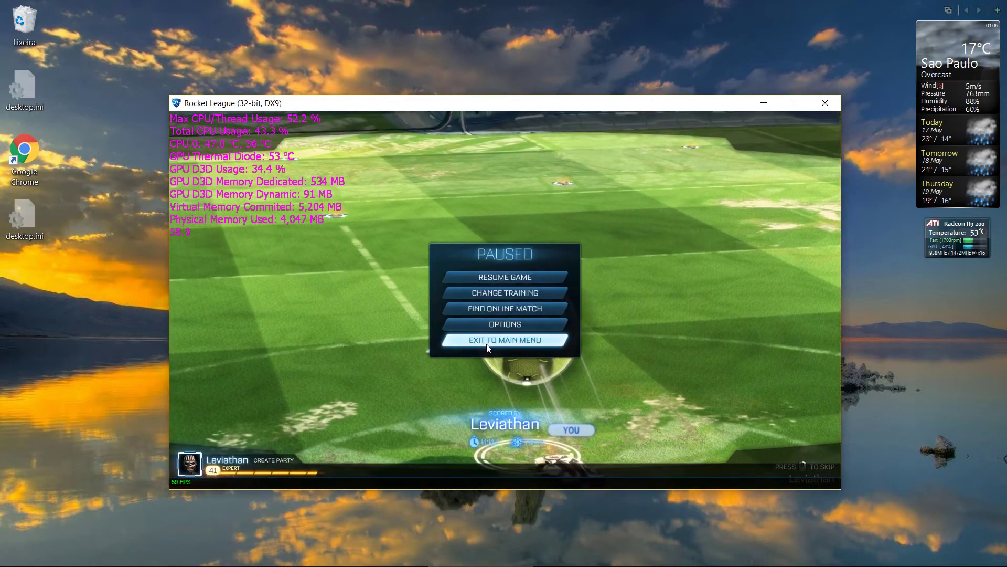
left_click(487, 340)
left_click(468, 325)
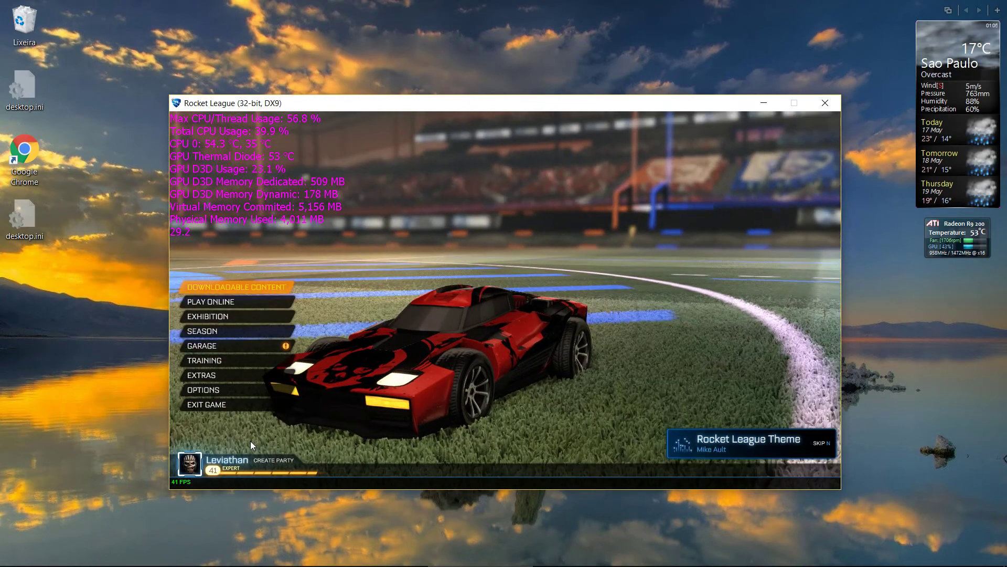
left_click(206, 408)
left_click(468, 325)
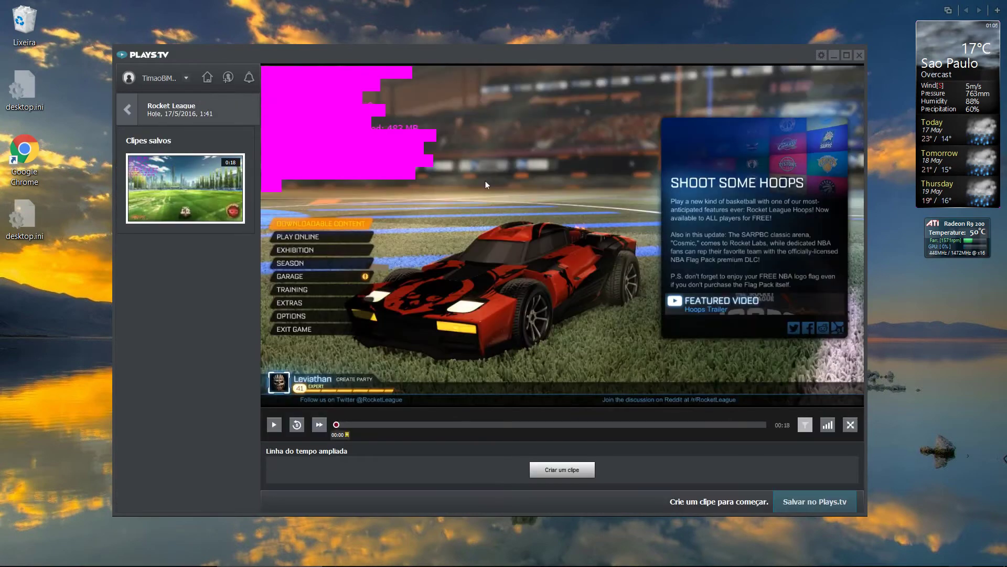
- Turn off Show On-Screen Display in RivaTuner Statistics Server and put its window away
left_click(816, 557)
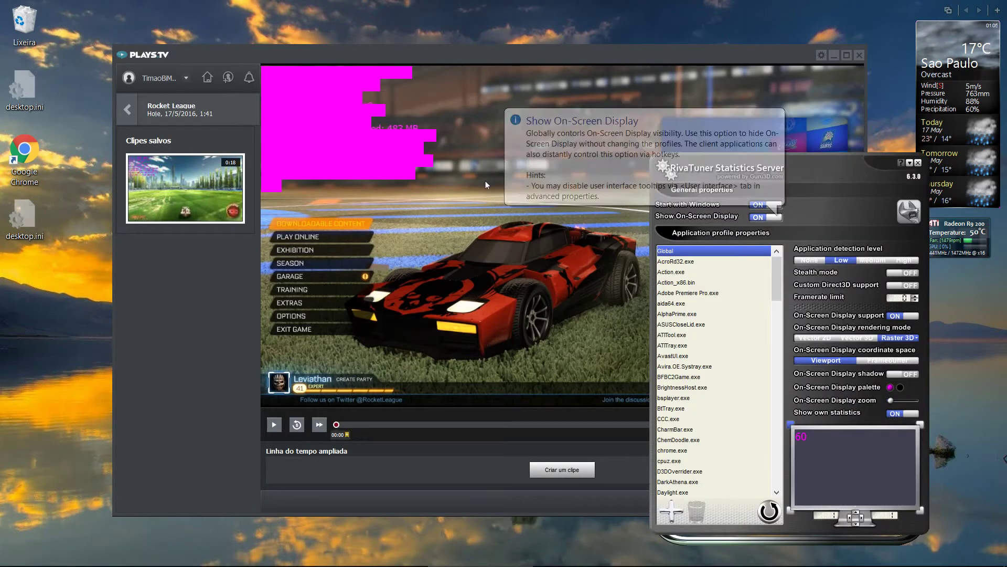
left_click(766, 216)
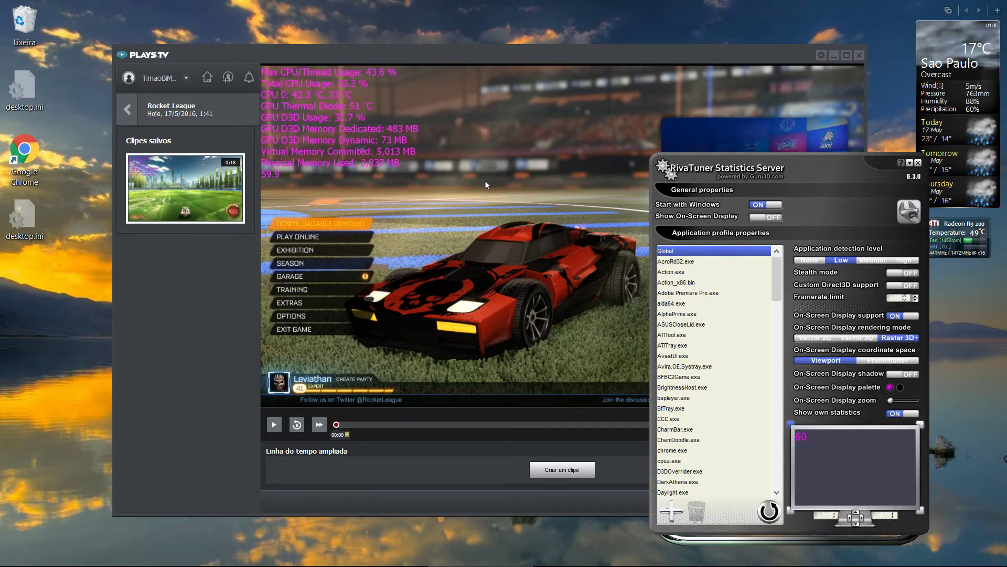
left_click(910, 163)
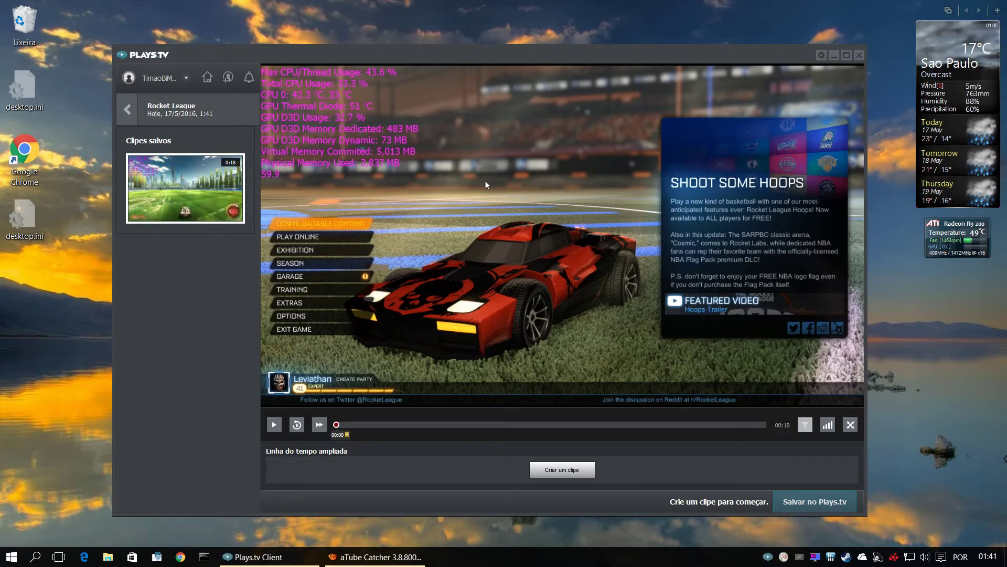
- Play the beginning of the recorded Rocket League clip in Plays.tv and pause it
left_click(274, 425)
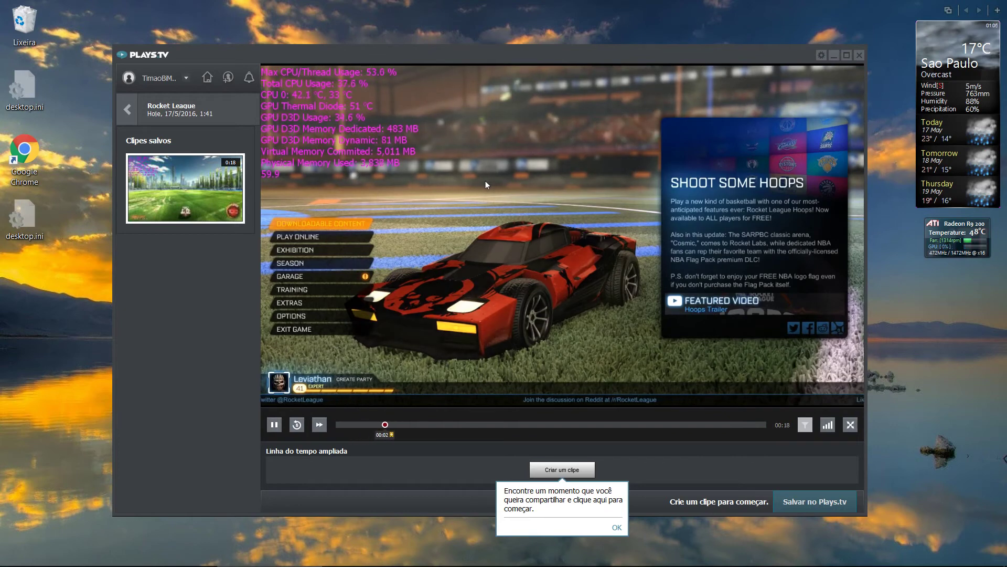
left_click(421, 198)
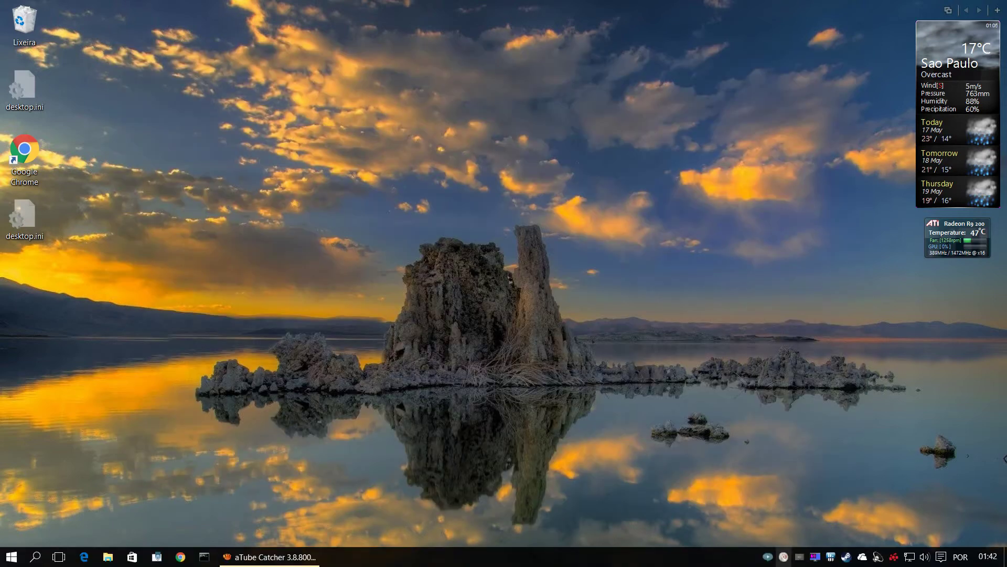
- Search Windows for "gami", launch AMD Gaming Evolved and open its game library
key("super")
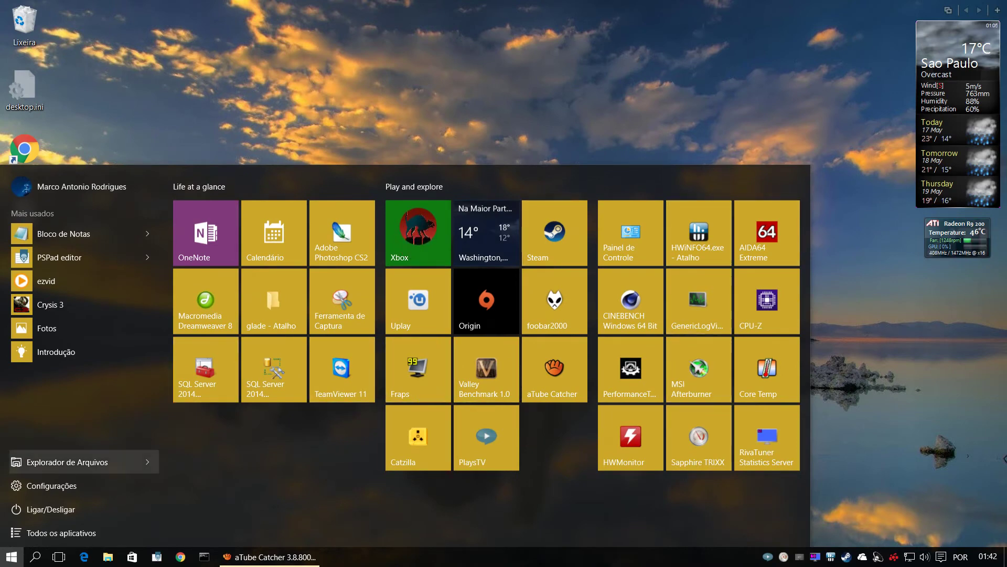
type("gami")
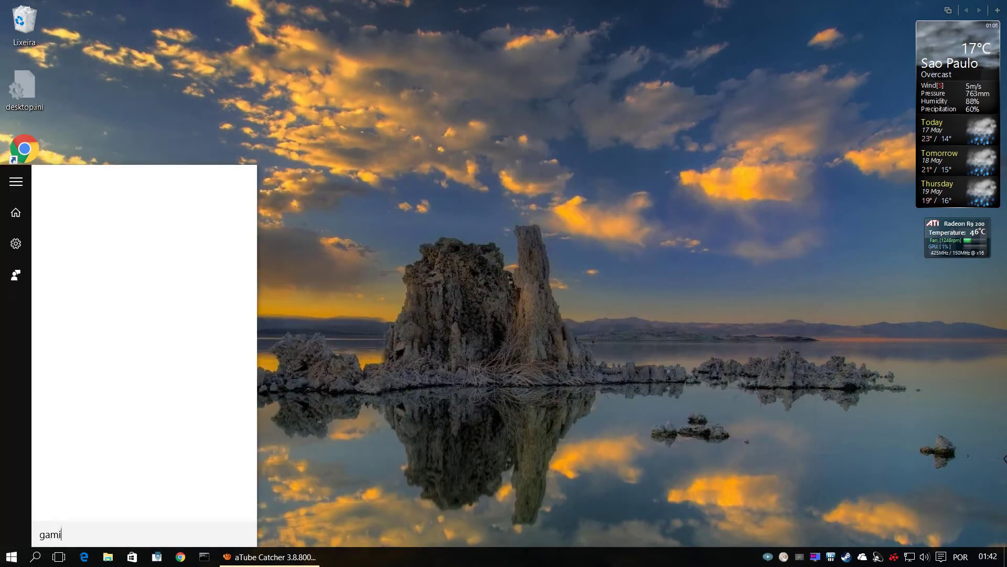
key("Return")
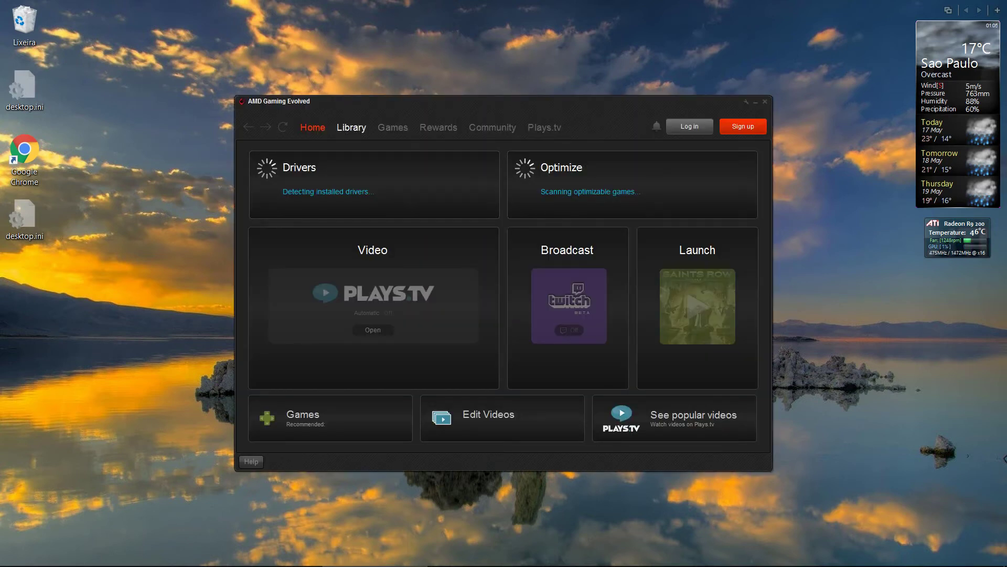
left_click(351, 127)
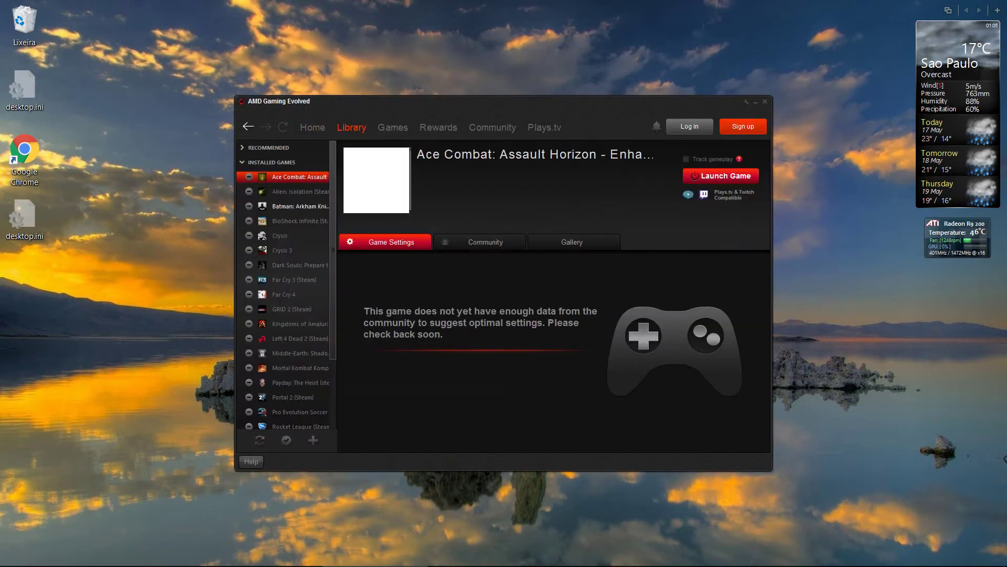
- Examine the optimization settings and Plays.tv compatibility of the installed games down to Zombie Army Trilogy, and close AMD Gaming Evolved
left_click(299, 206)
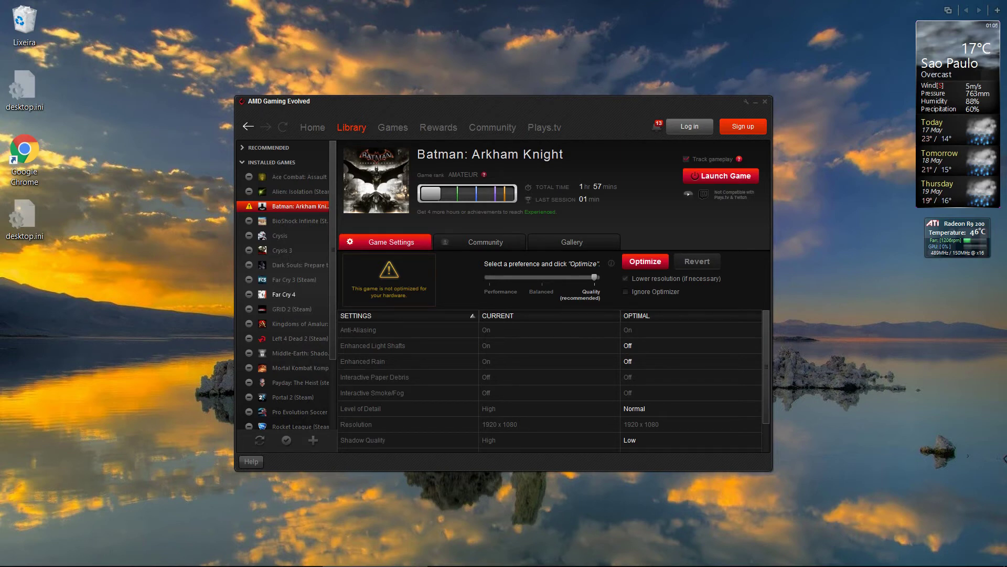
left_click(294, 279)
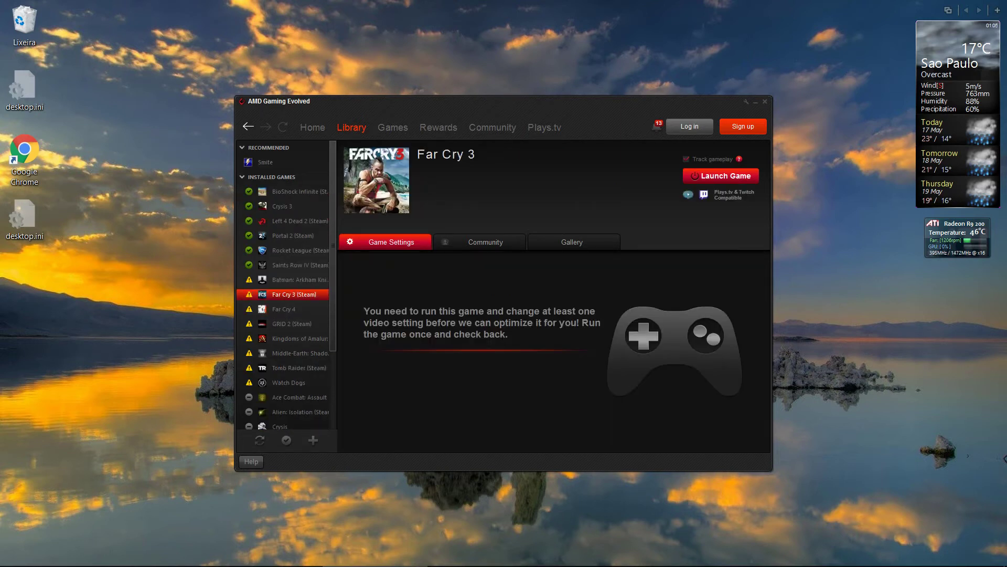
left_click(300, 191)
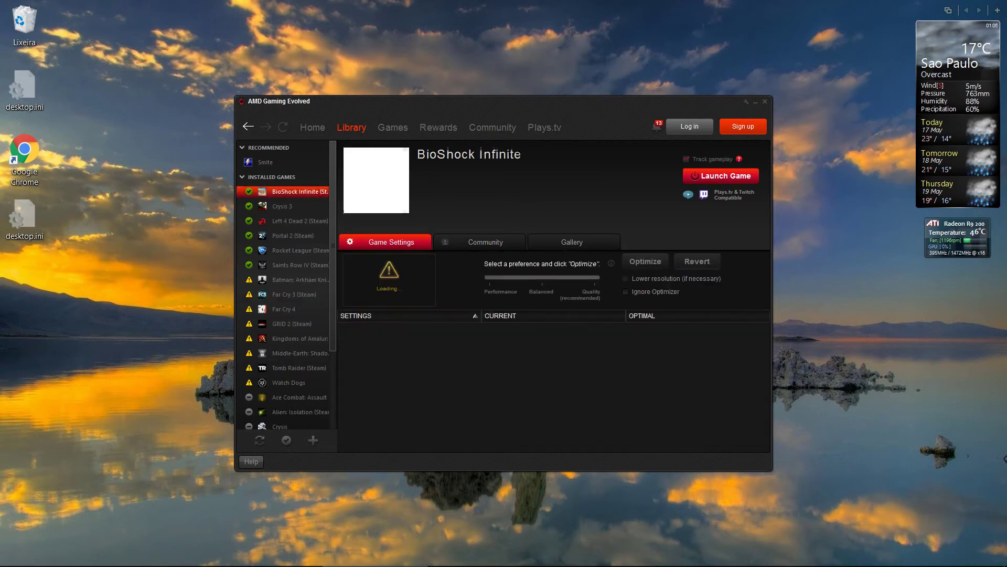
left_click(282, 206)
left_click(299, 221)
key("Down")
key("Down")
key("Down")
key("Down")
key("Down")
key("Down")
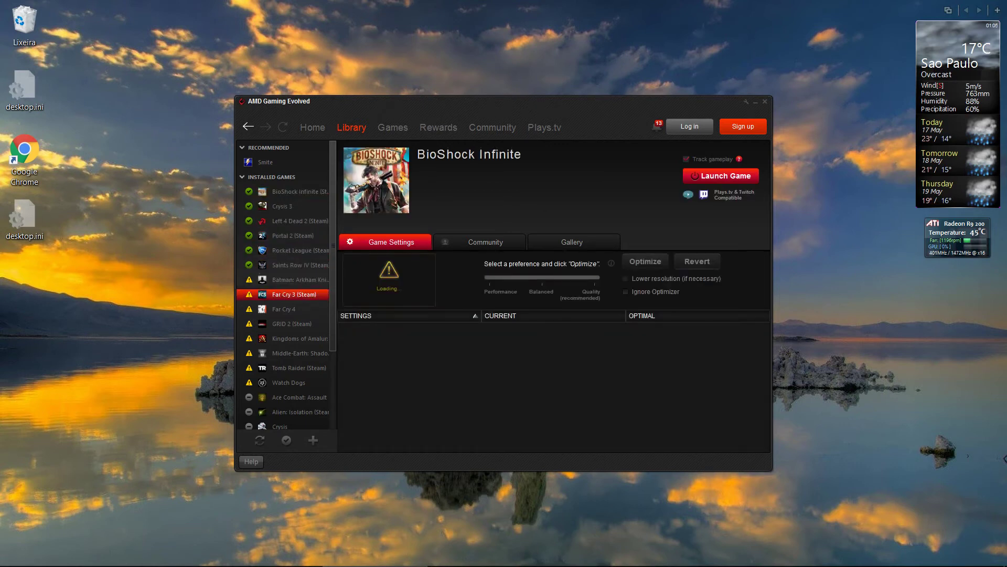
key("Up")
key("Up")
key("Down")
key("Down")
key("Down")
key("Down")
key("Down")
key("Down")
key("Down")
key("Down")
key("Down")
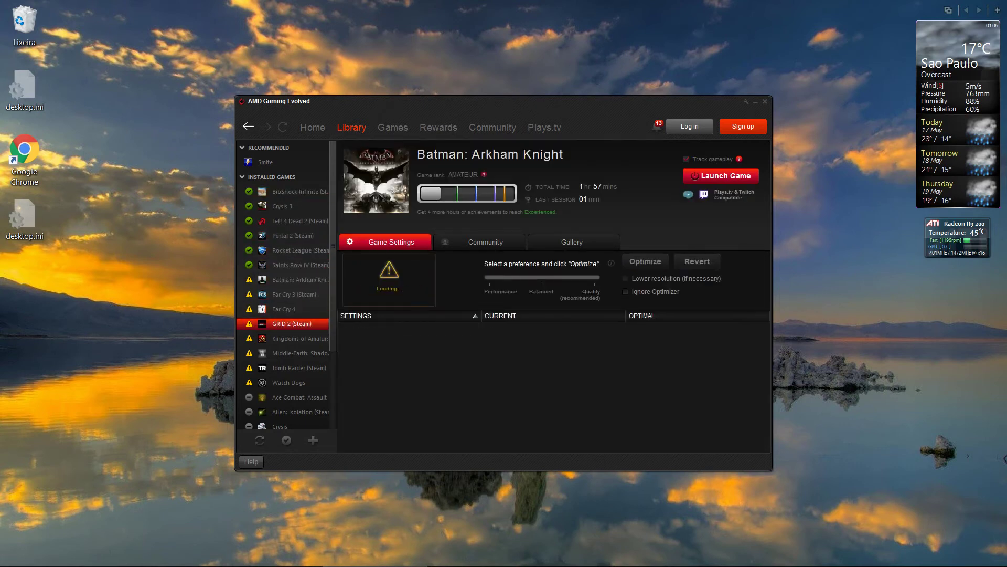
key("Down")
key("Down")
key("Down")
key("Down")
key("Down")
key("Down")
key("Down")
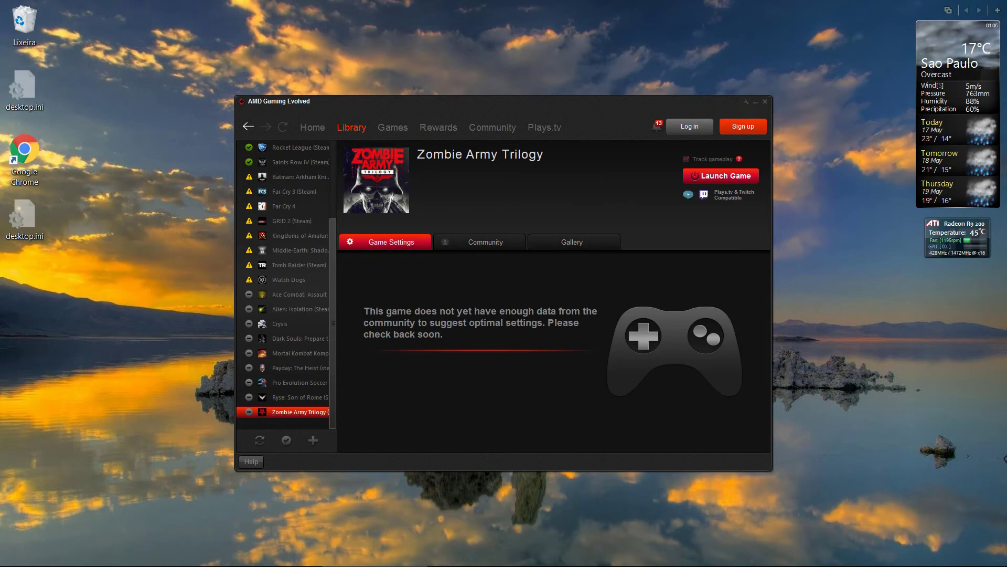
left_click(765, 101)
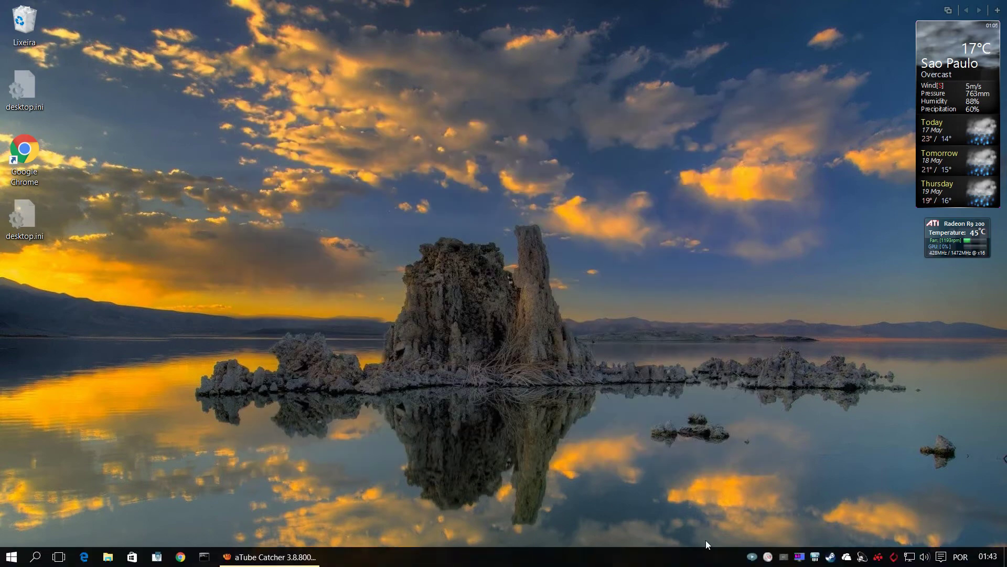
- Switch RivaTuner's Show On-Screen Display on, reopen the Plays.tv clip, and switch the display off again
left_click(799, 557)
left_click(766, 217)
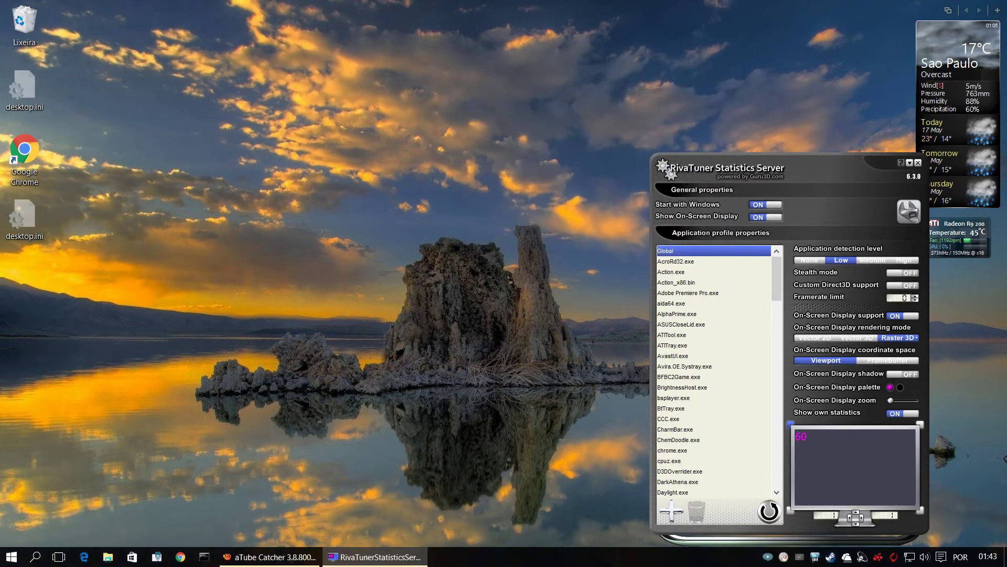
left_click(768, 558)
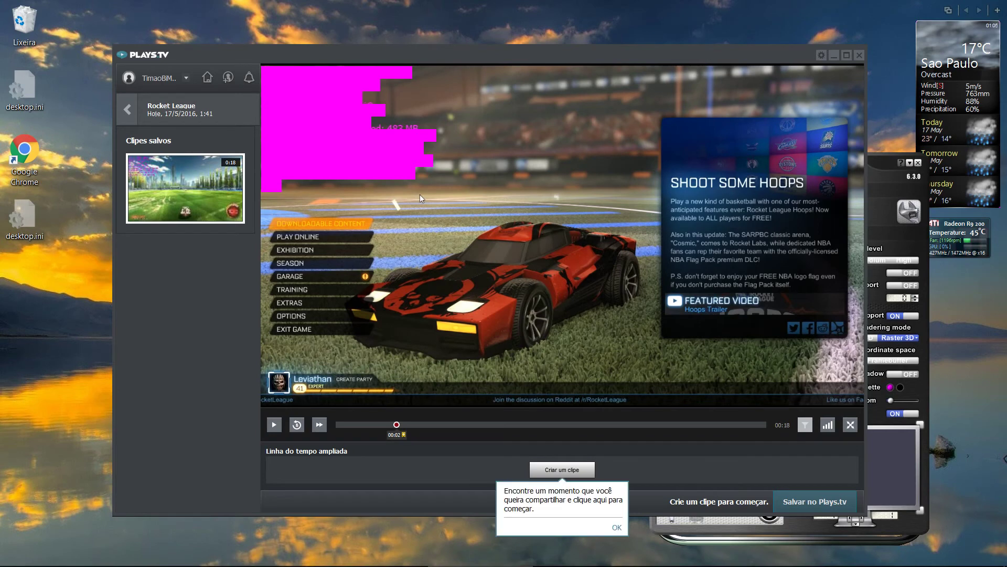
left_click(766, 217)
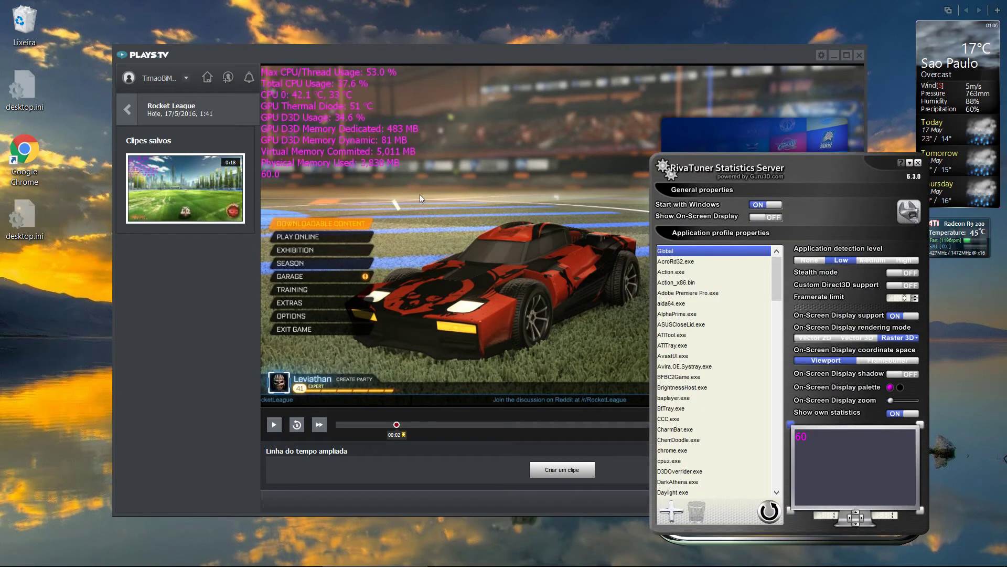
left_click(910, 163)
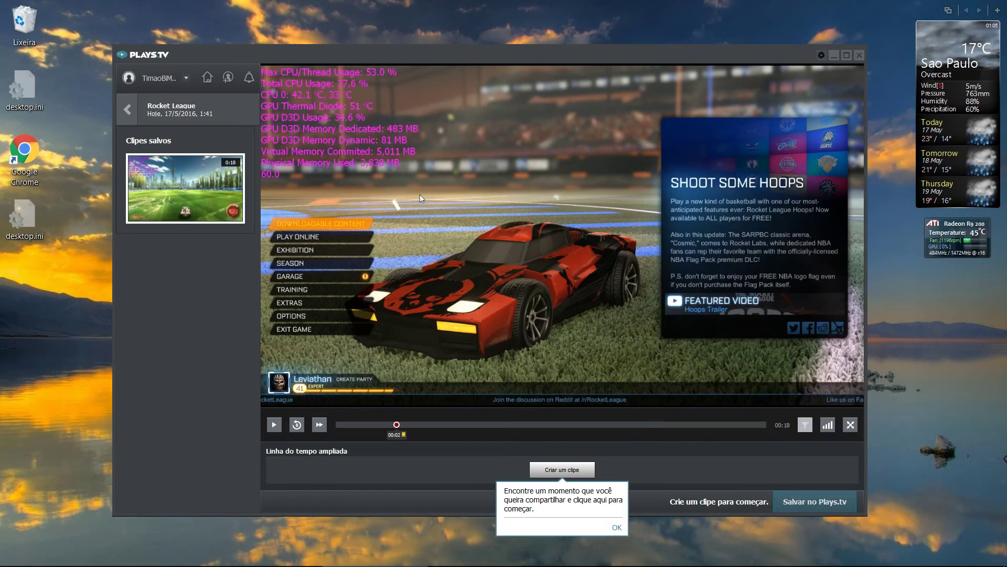
- Review the Plays.tv general recording options and hotkeys, close the settings and shift the client window slightly
left_click(822, 55)
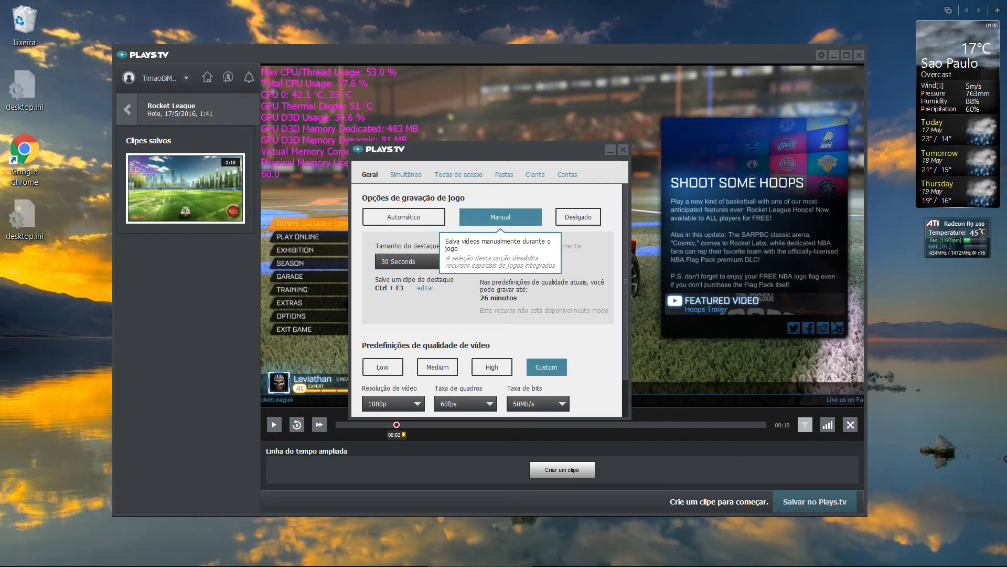
left_click(458, 174)
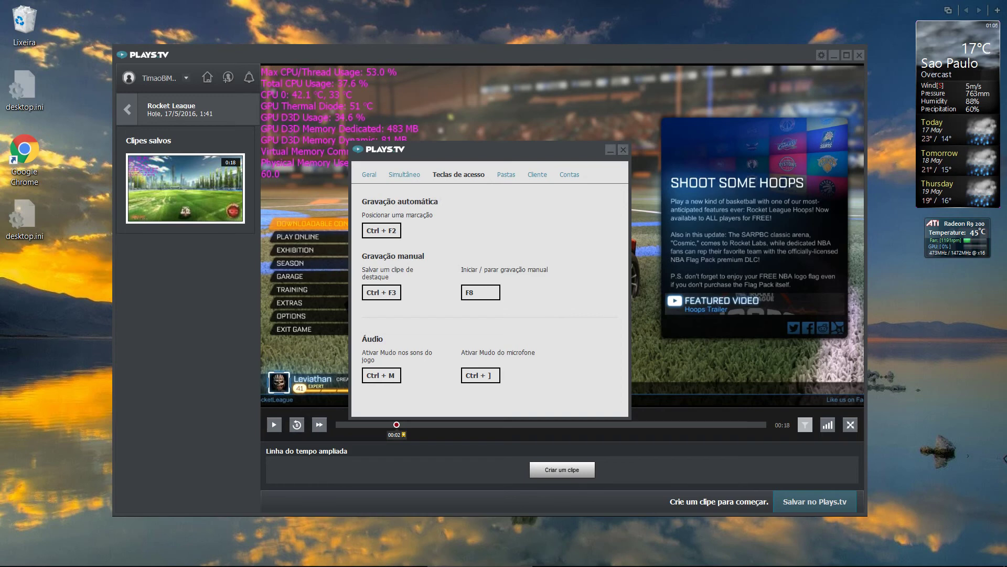
left_click(370, 175)
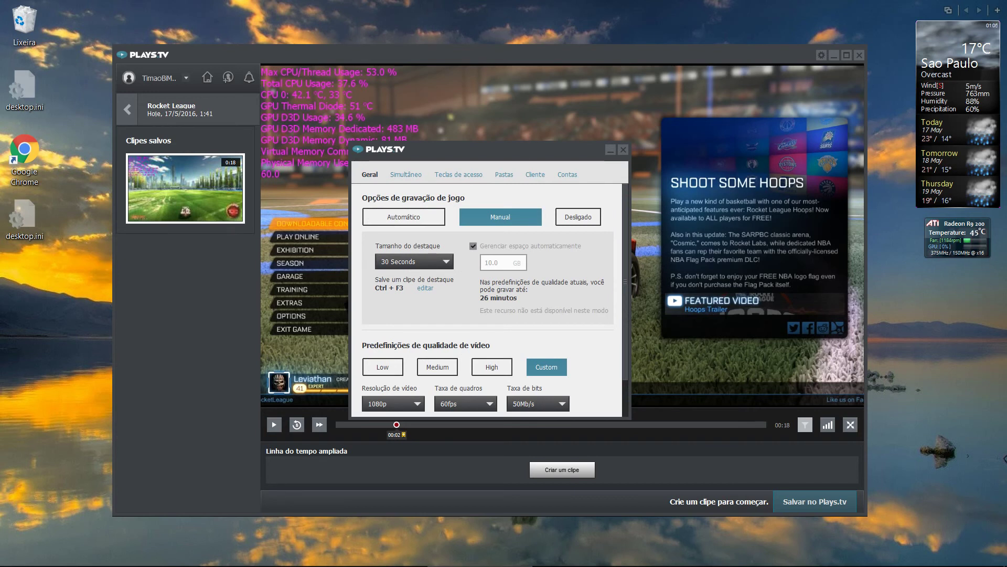
left_click(624, 150)
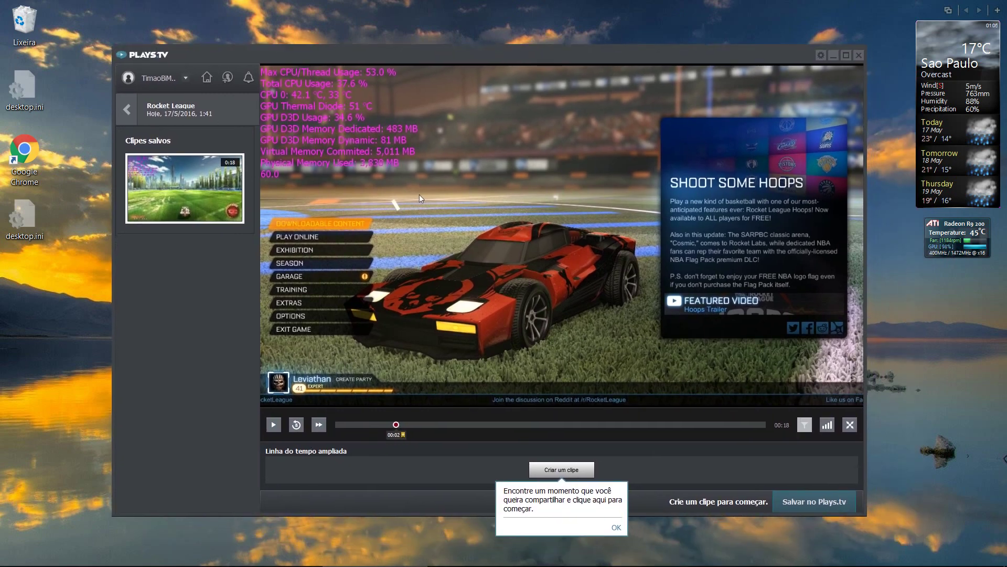
left_click_drag(488, 55, 477, 41)
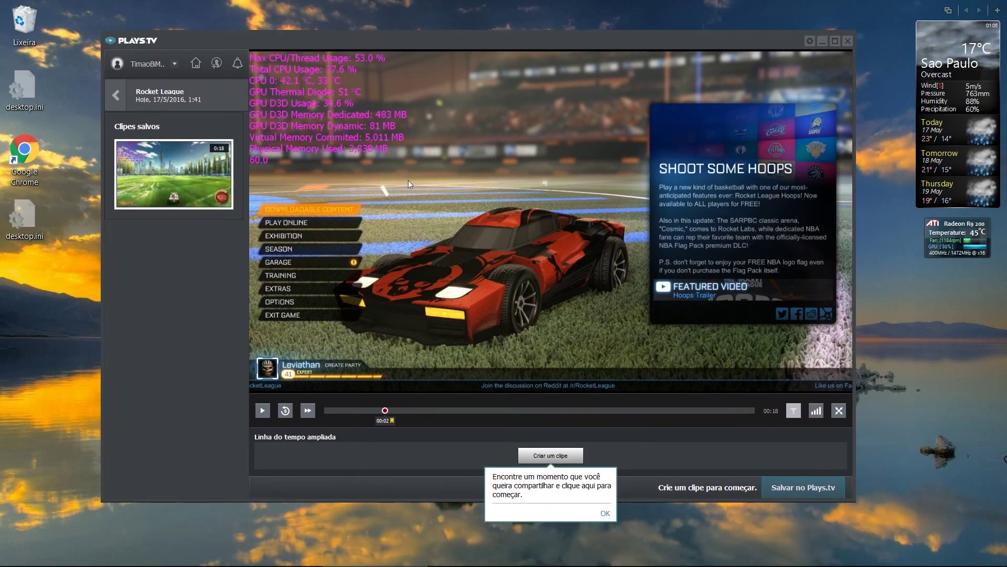